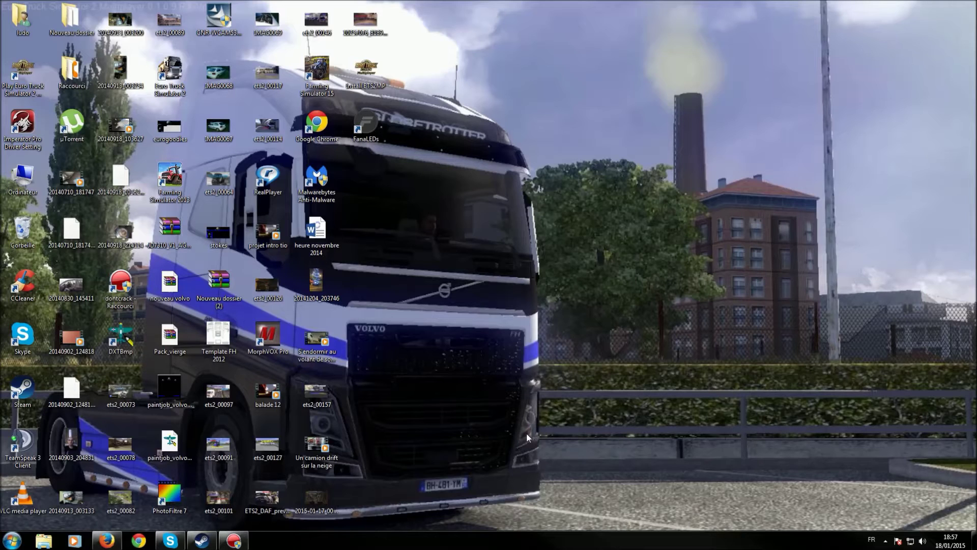
- Look at the Fanaleds home page and the Gavitex download page for FanaLEDsPluginETS2.dll, leaving the browser minimized
left_click(107, 540)
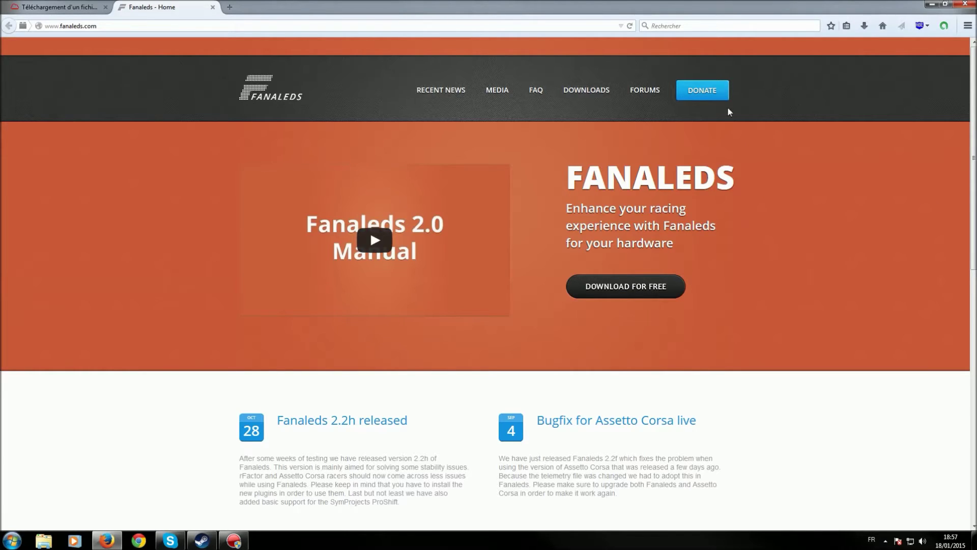
left_click(57, 7)
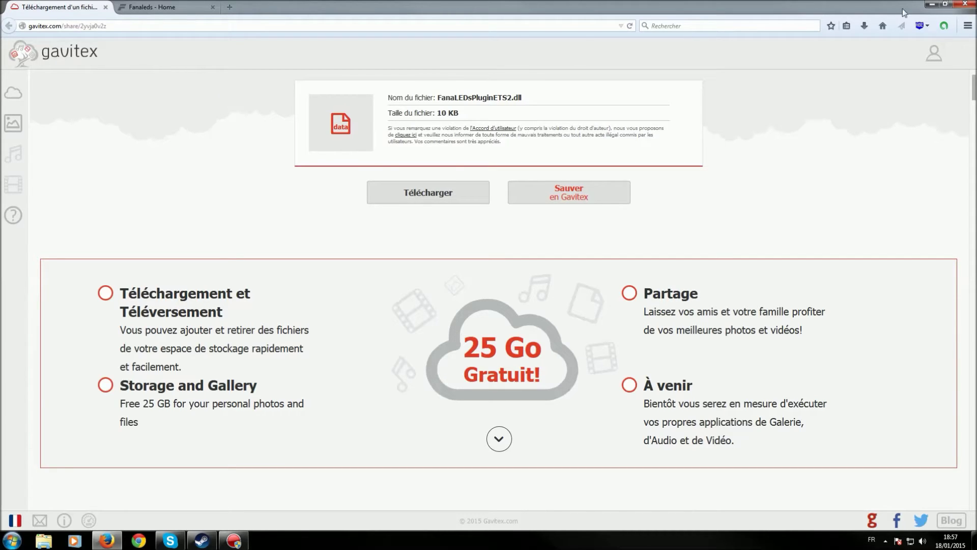
left_click(932, 4)
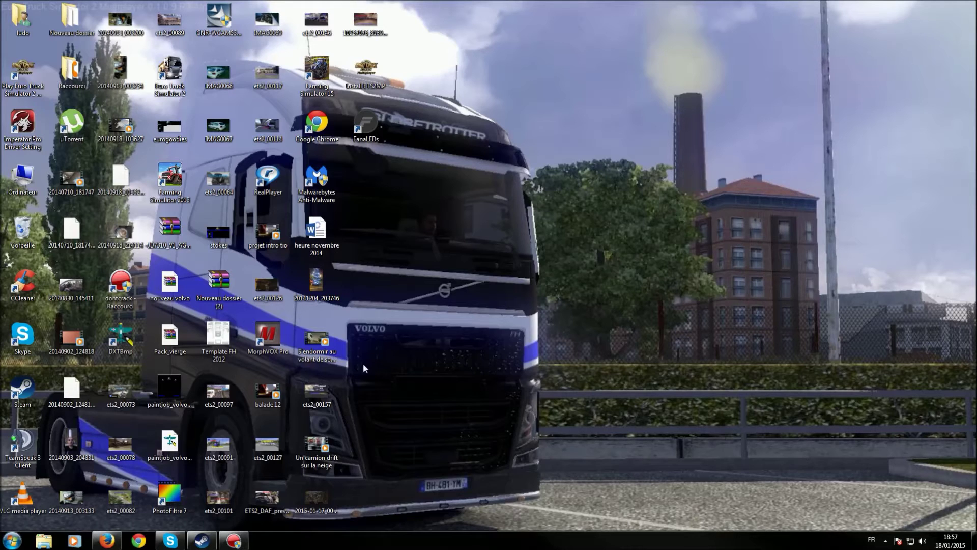
- Browse from Ordinateur to the folder C:\Program Files (x86)\Euro Truck Simulator 2\bin\win_x86
left_click(6, 543)
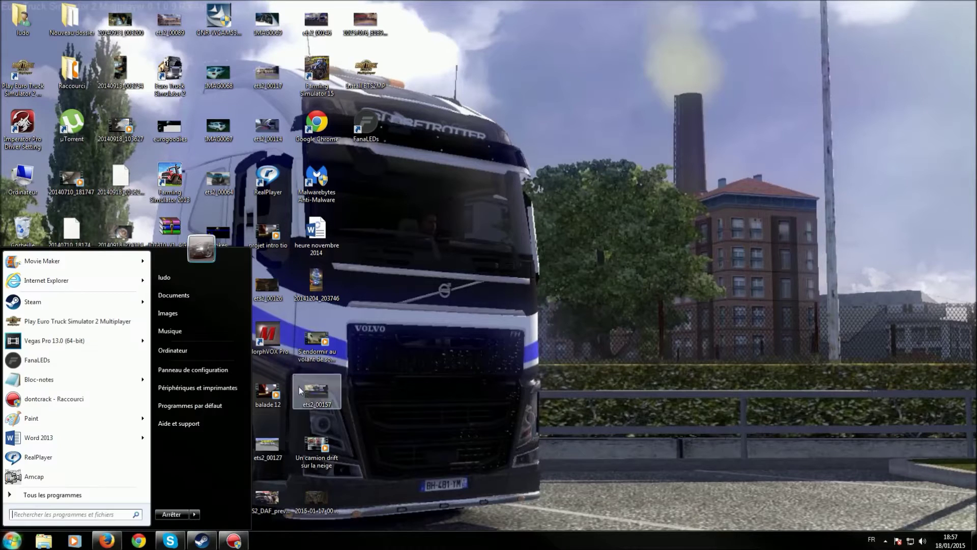
left_click(204, 348)
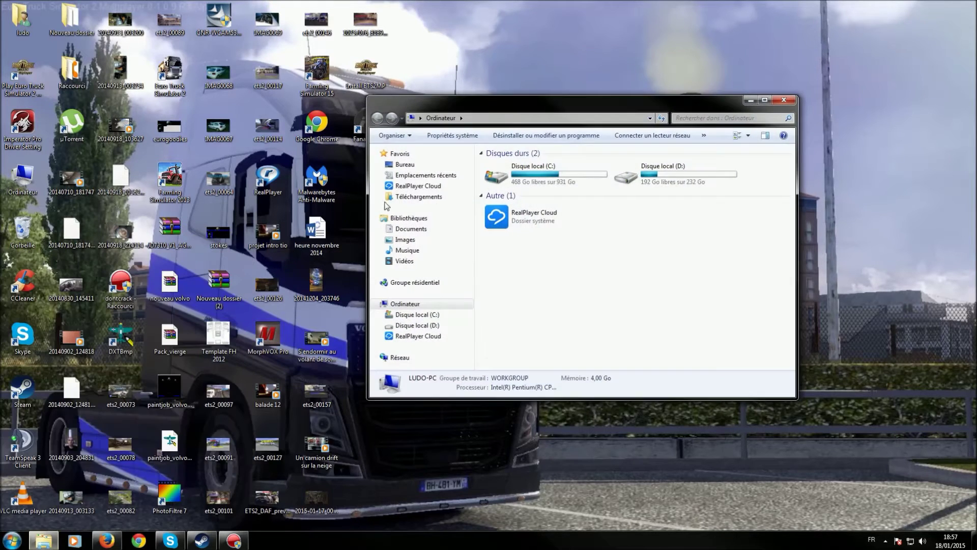
double_click(506, 174)
left_click(493, 230)
double_click(493, 230)
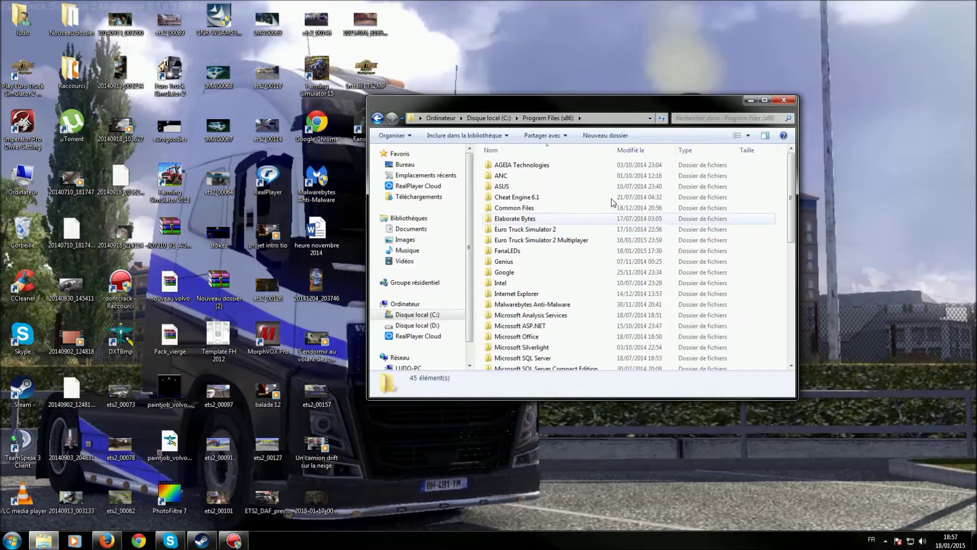
double_click(538, 230)
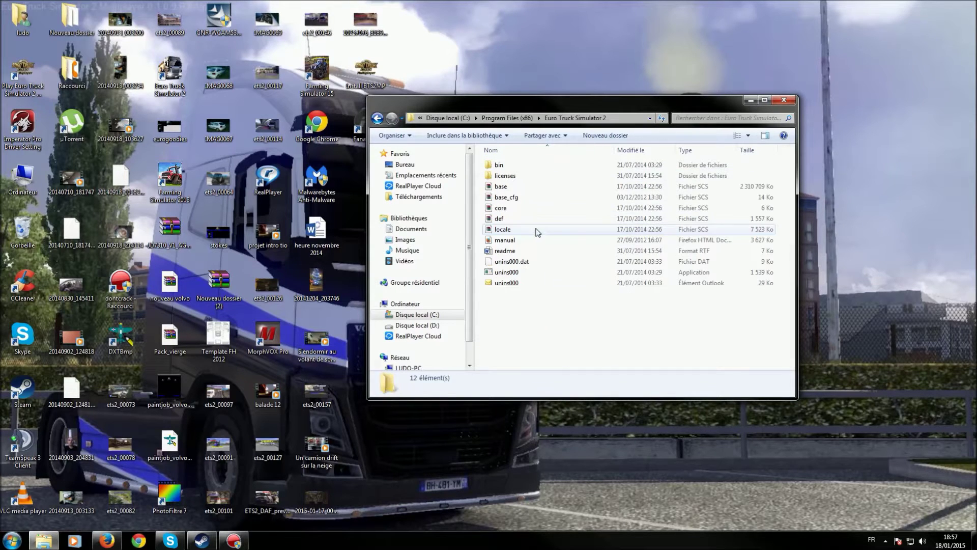
double_click(520, 167)
double_click(535, 168)
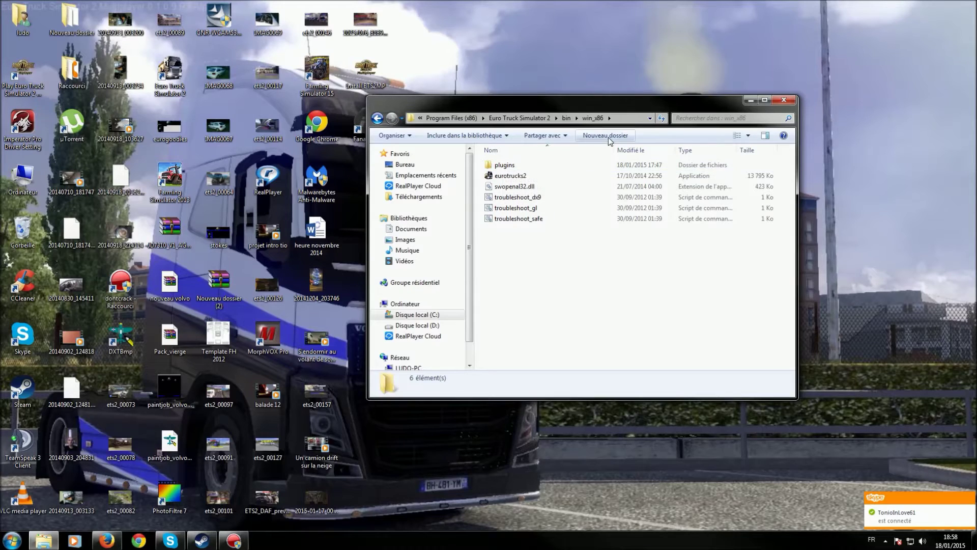
- Create a new folder inside win_x86 with administrator approval and enter plugins as its name
key("ctrl+v")
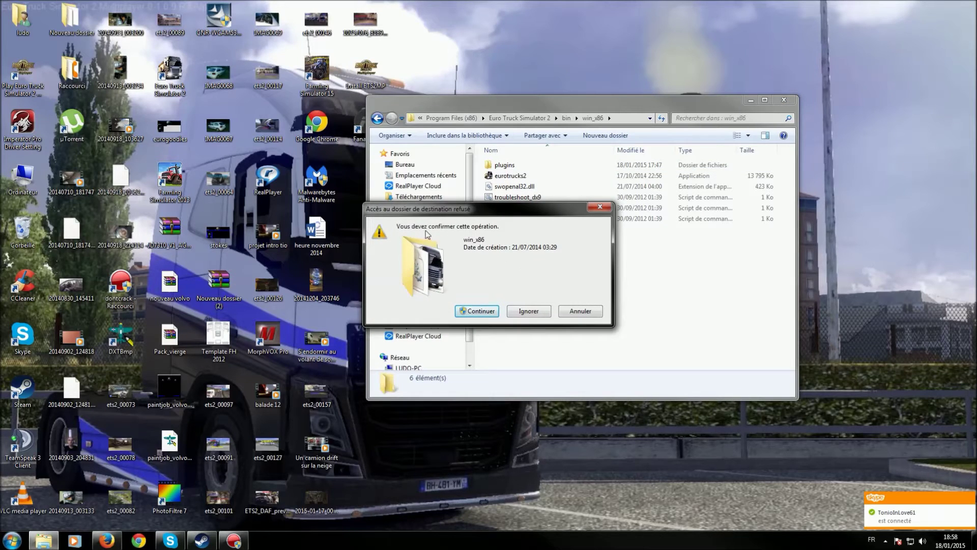
left_click(484, 311)
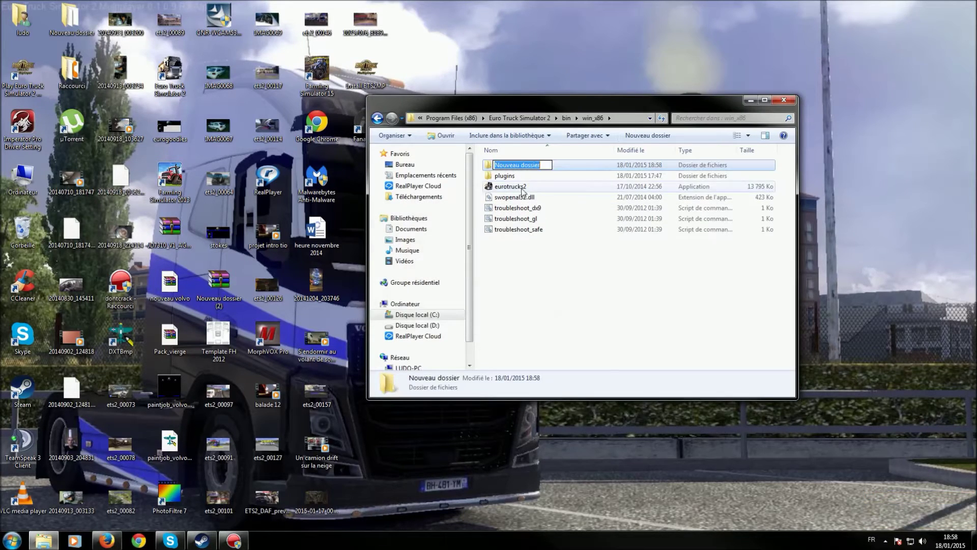
type("plugi")
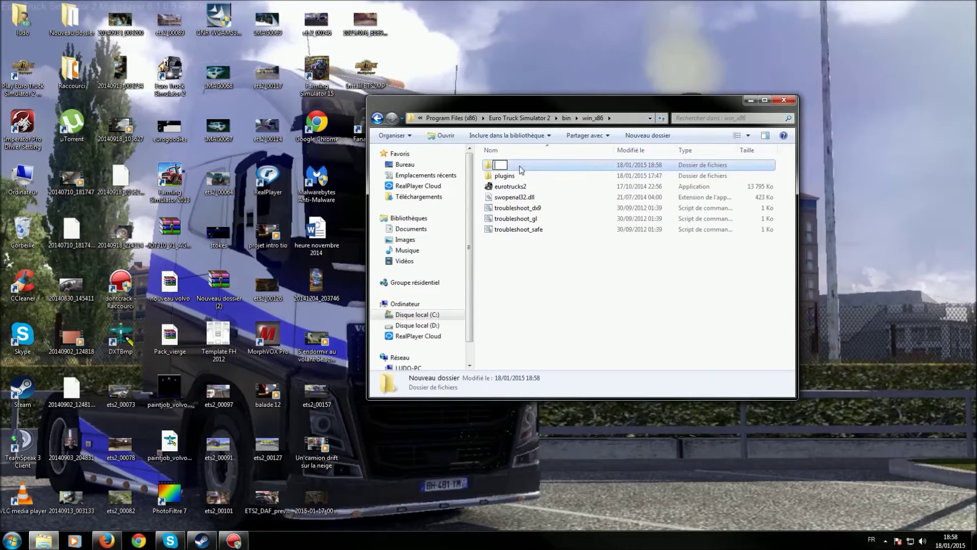
type("ns")
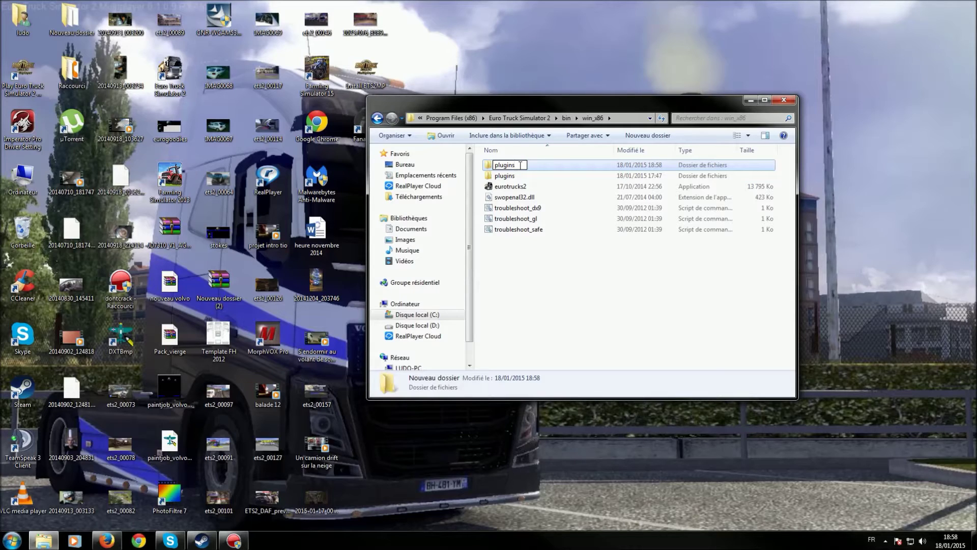
- Clear the name entered for the new folder and delete that folder from win_x86
key("BackSpace")
key("BackSpace")
key("BackSpace")
key("BackSpace")
key("BackSpace")
key("BackSpace")
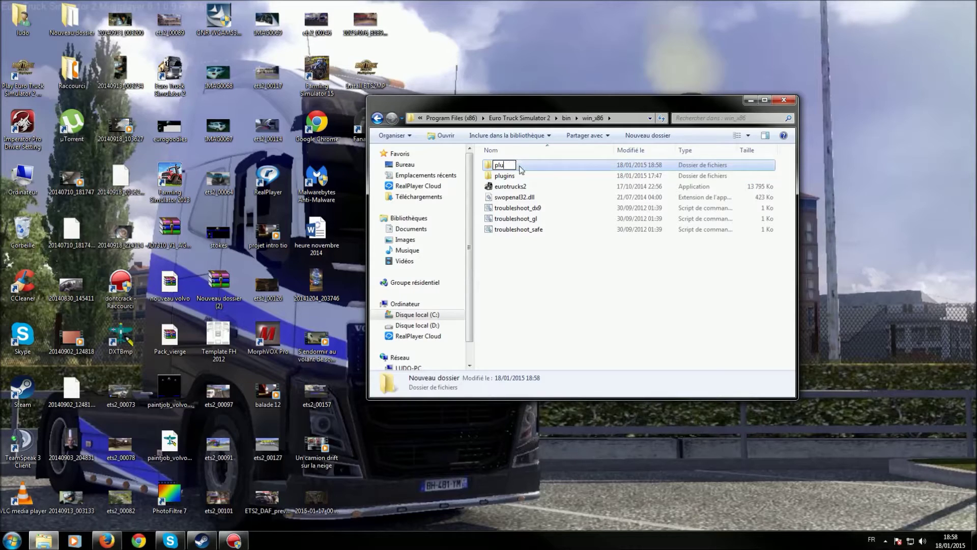
key("BackSpace")
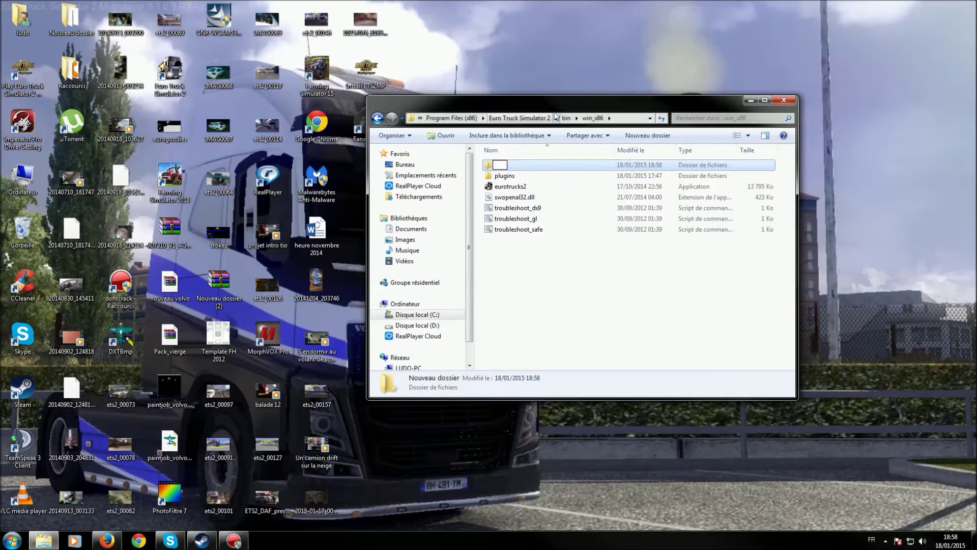
left_click(483, 250)
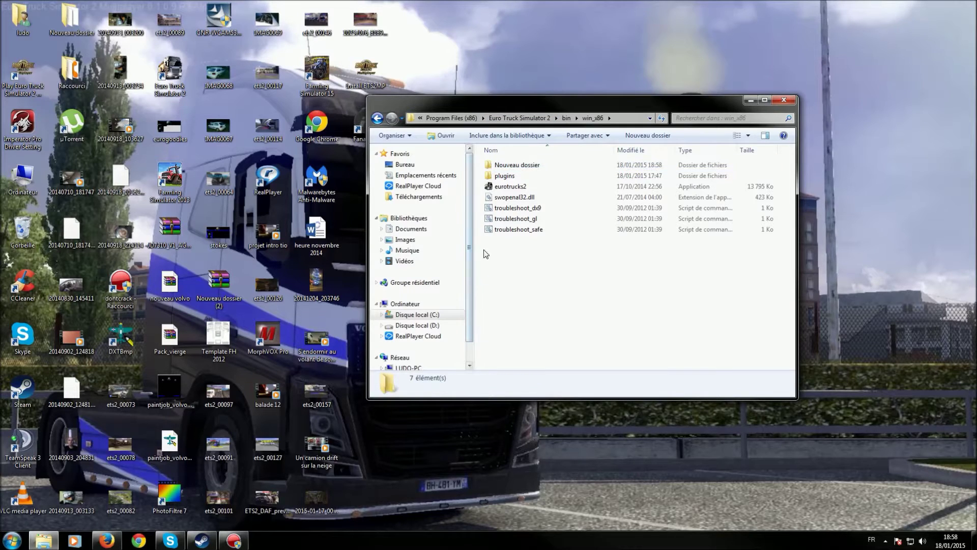
right_click(490, 164)
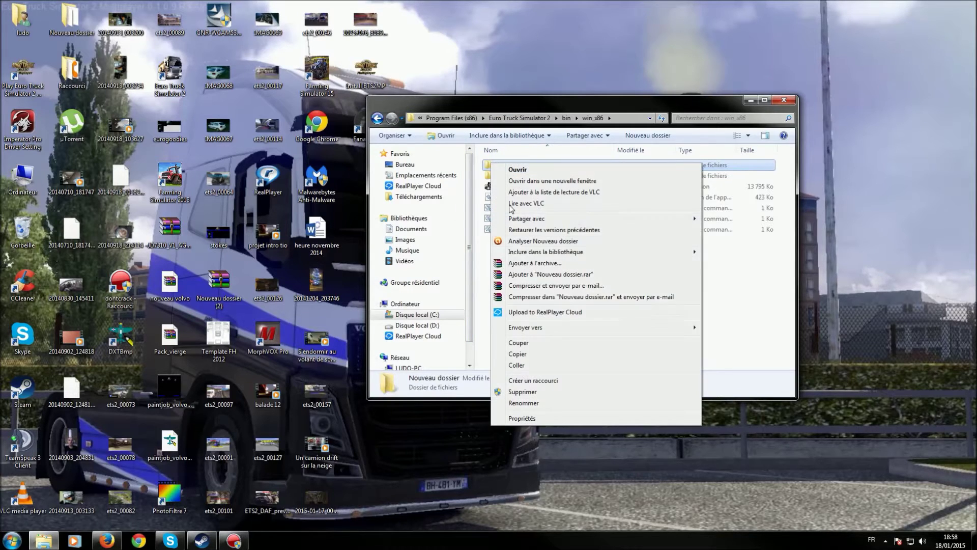
left_click(523, 391)
- Check the existing plugins folder for FanaLEDsPluginETS2.dll and compare it with the file on the Gavitex download page
double_click(503, 164)
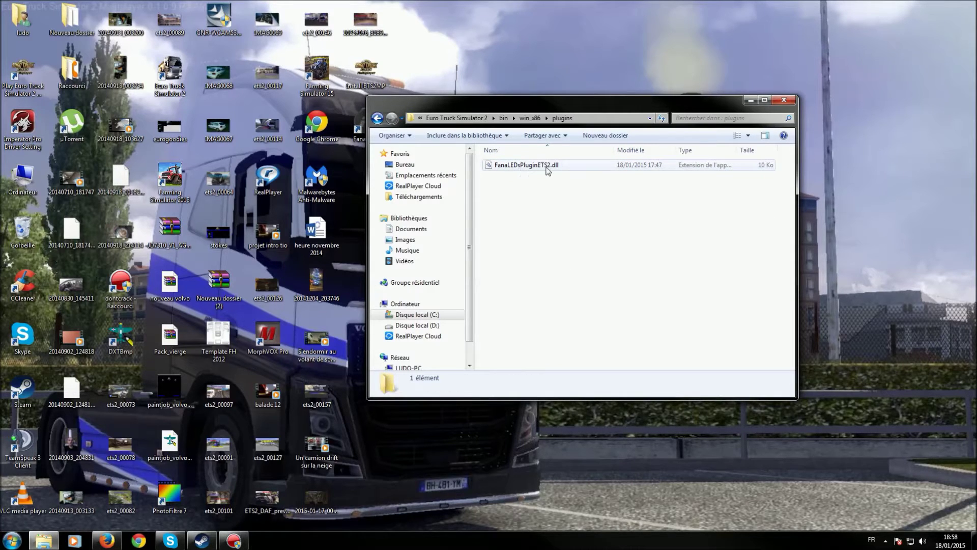
left_click(107, 540)
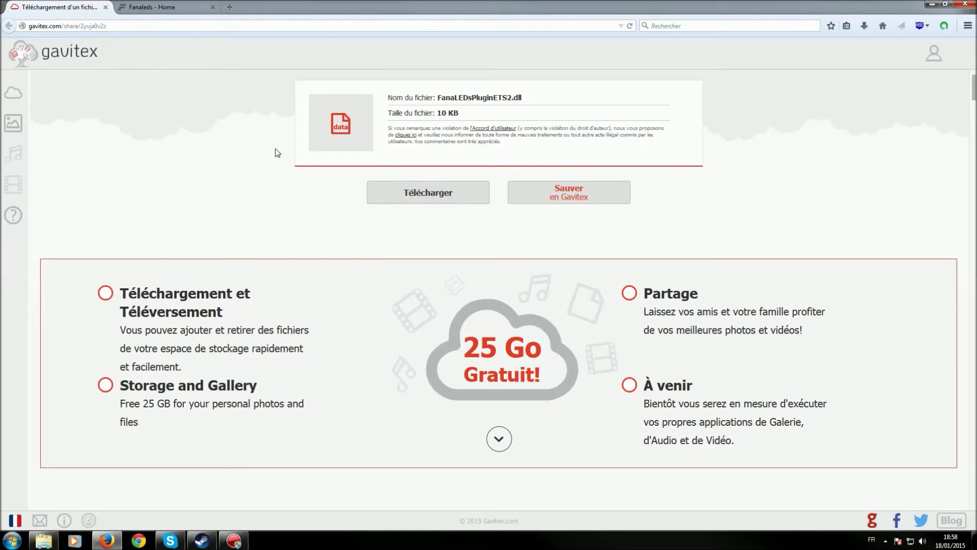
left_click(933, 5)
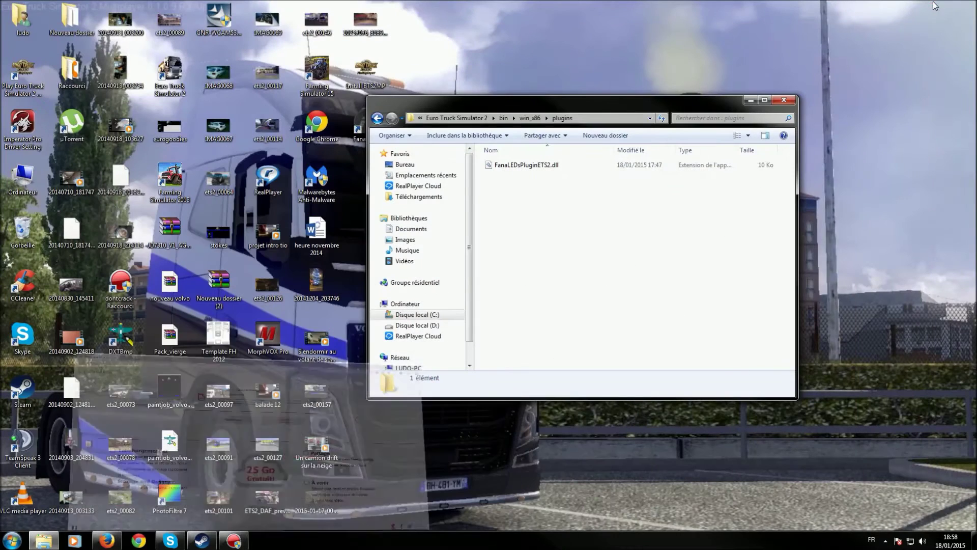
- Return to Program Files (x86) and open the SteamApps folder inside Steam
left_click(377, 118)
left_click(377, 119)
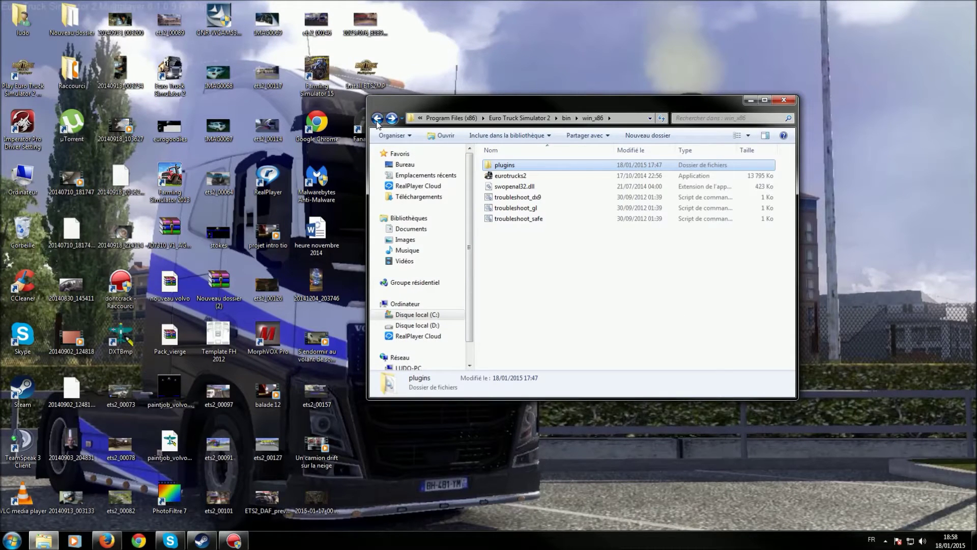
left_click(377, 119)
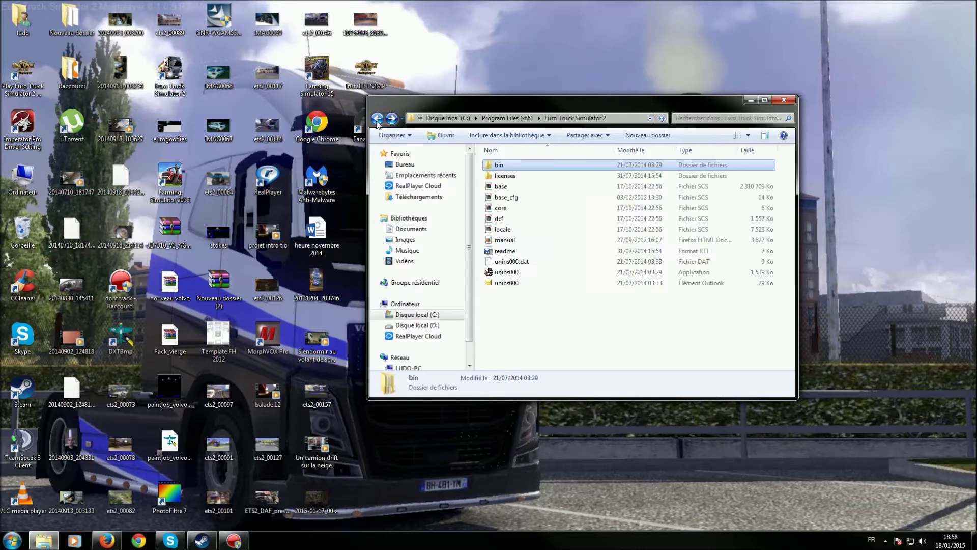
left_click(376, 118)
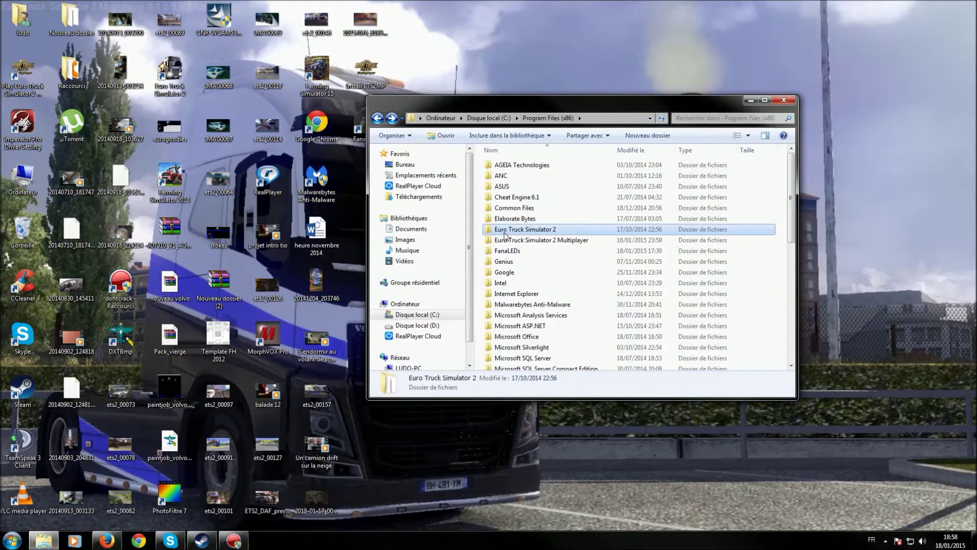
scroll(509, 265, "down", 4)
scroll(533, 338, "down", 2)
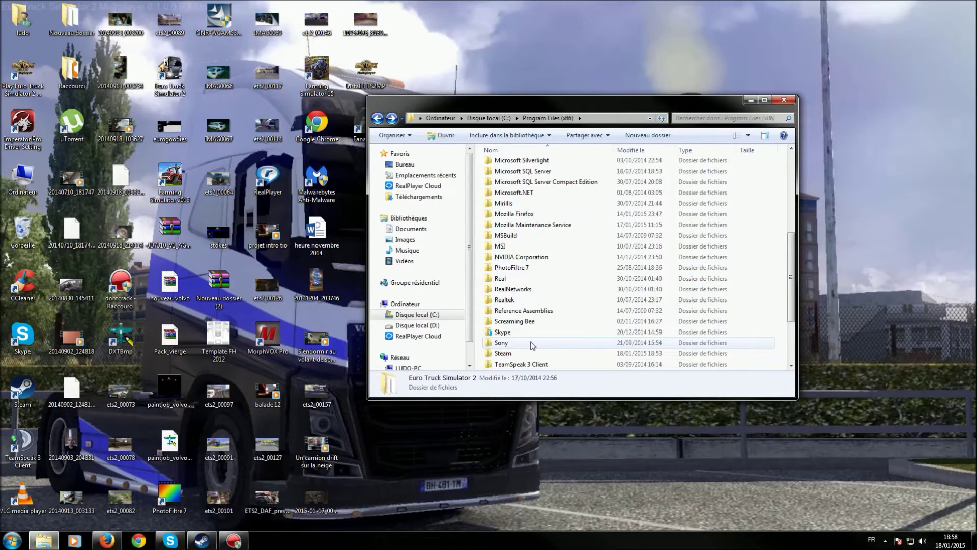
double_click(509, 359)
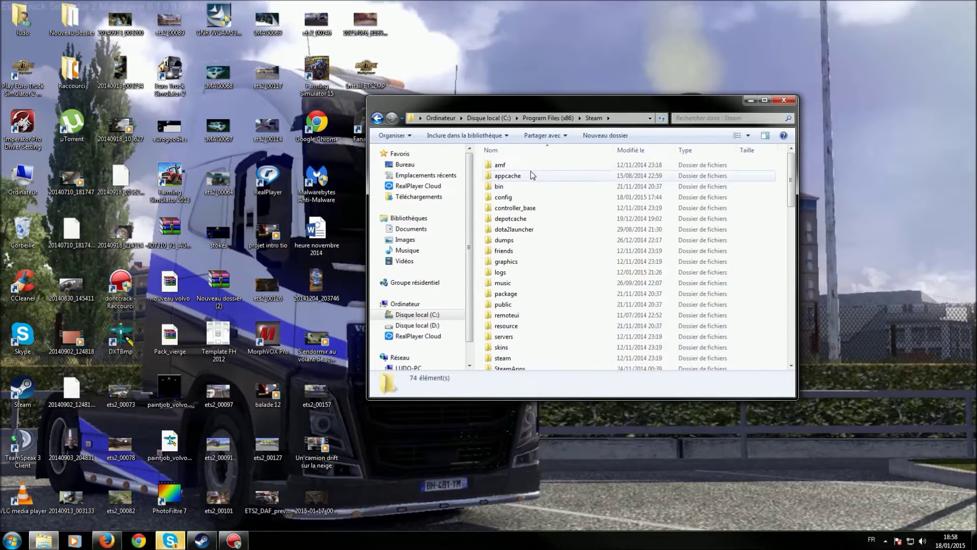
scroll(524, 254, "down", 5)
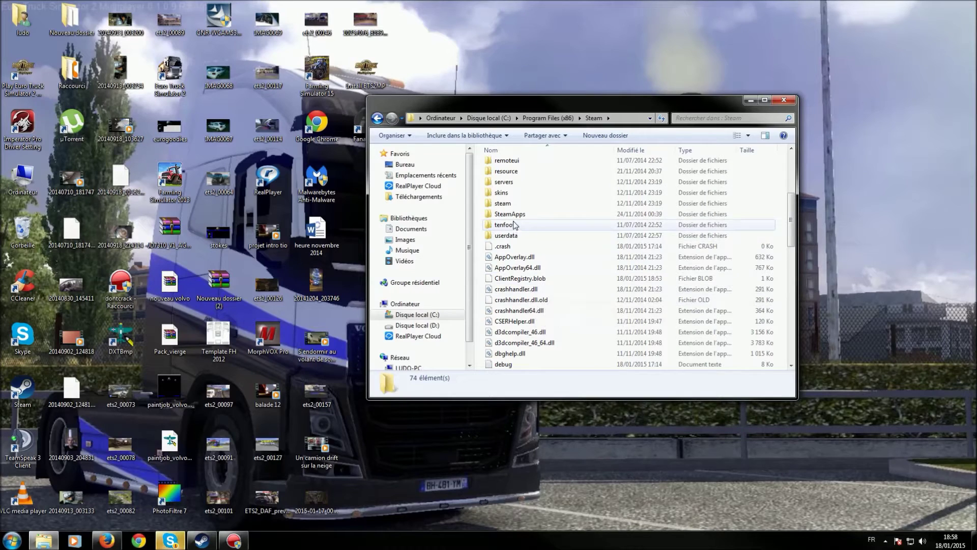
double_click(509, 214)
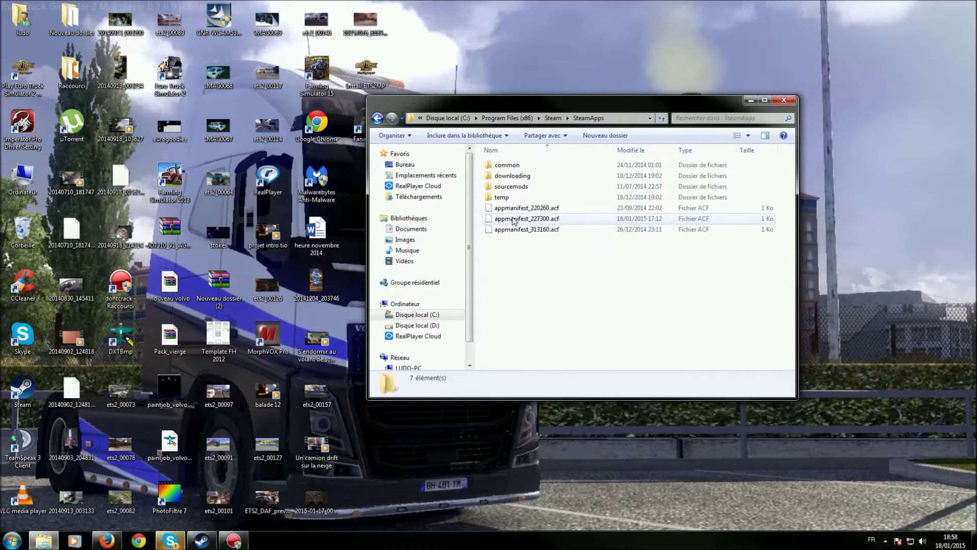
- Check the Steam version's plugins folder under common\Euro Truck Simulator 2\bin\win_x86, closing the file window when done
double_click(507, 164)
double_click(547, 165)
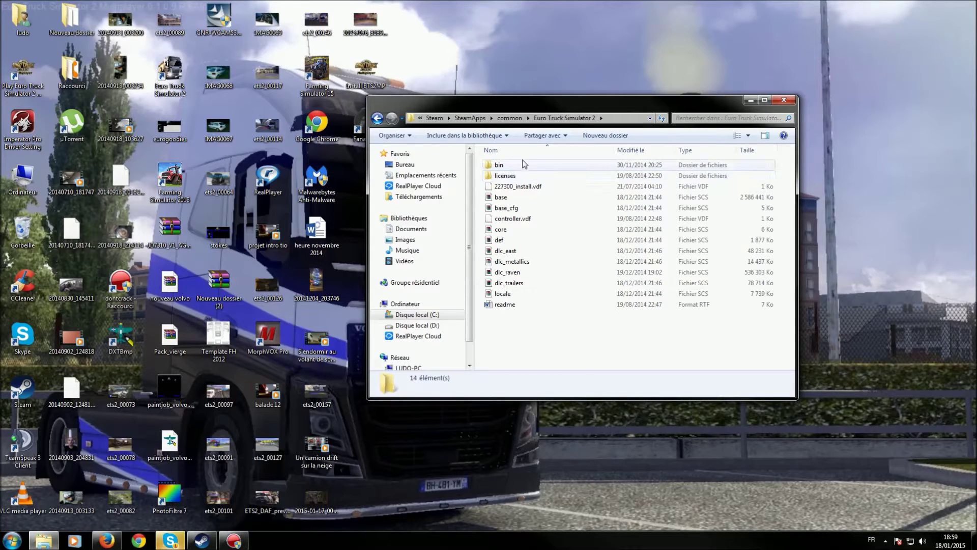
double_click(524, 164)
double_click(516, 176)
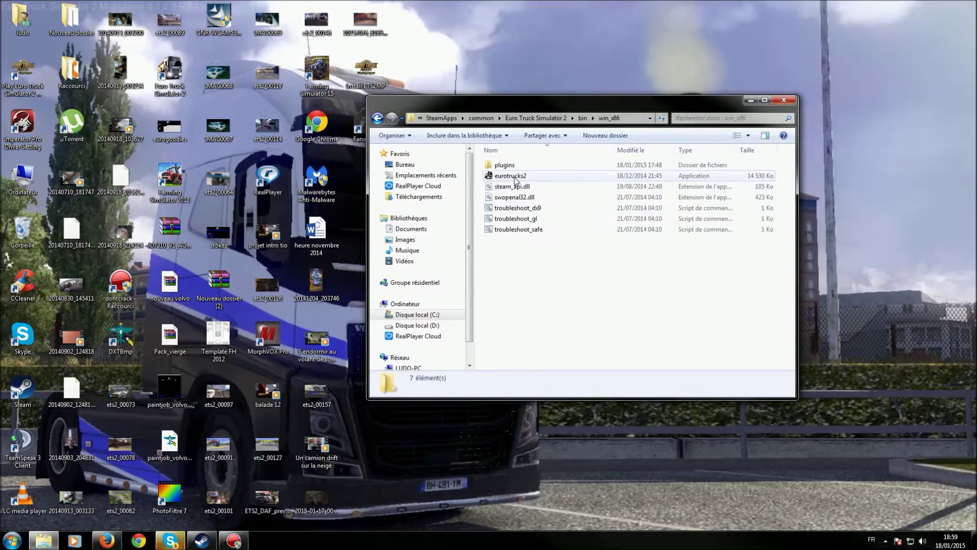
double_click(505, 166)
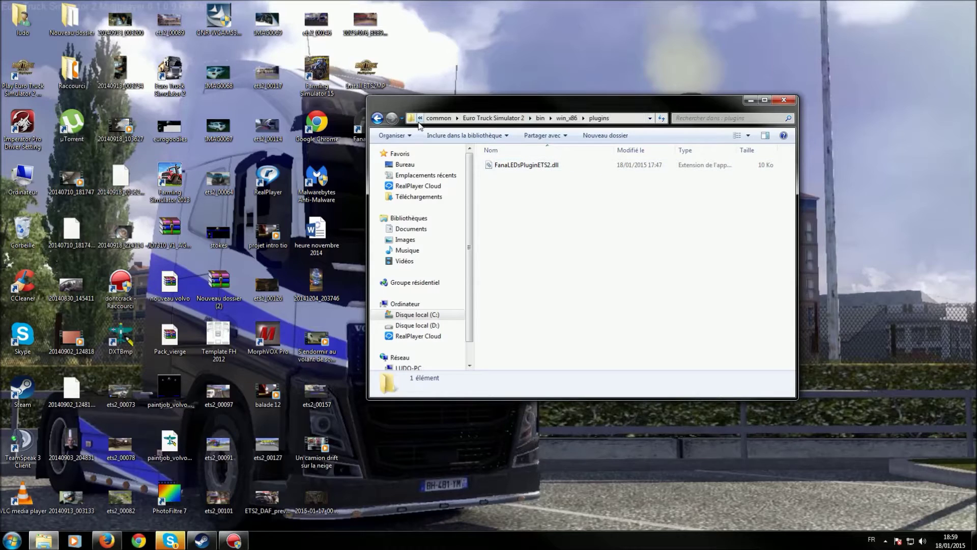
left_click(776, 100)
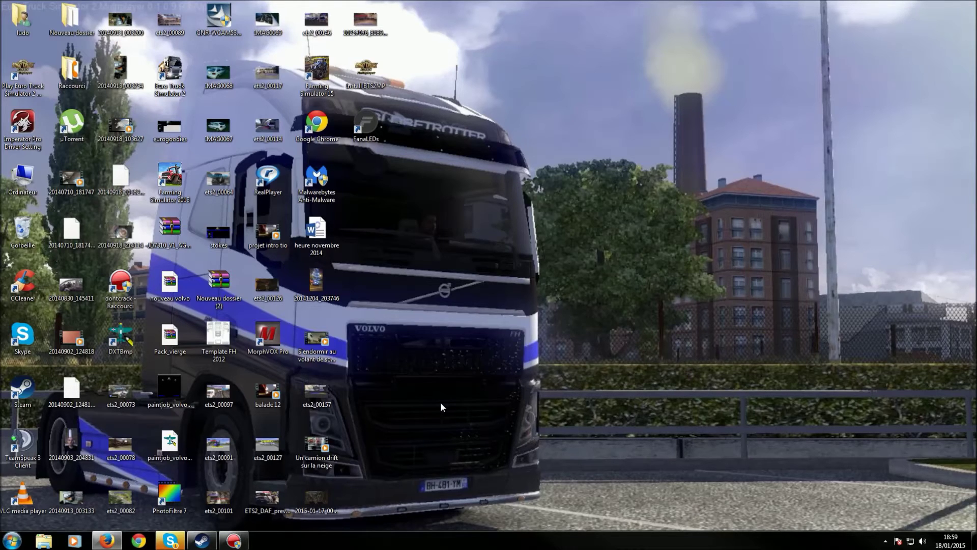
- Open the running FanaLEDs program's window and choose Euro Truck Simulator 2 as the active profile
left_click(885, 540)
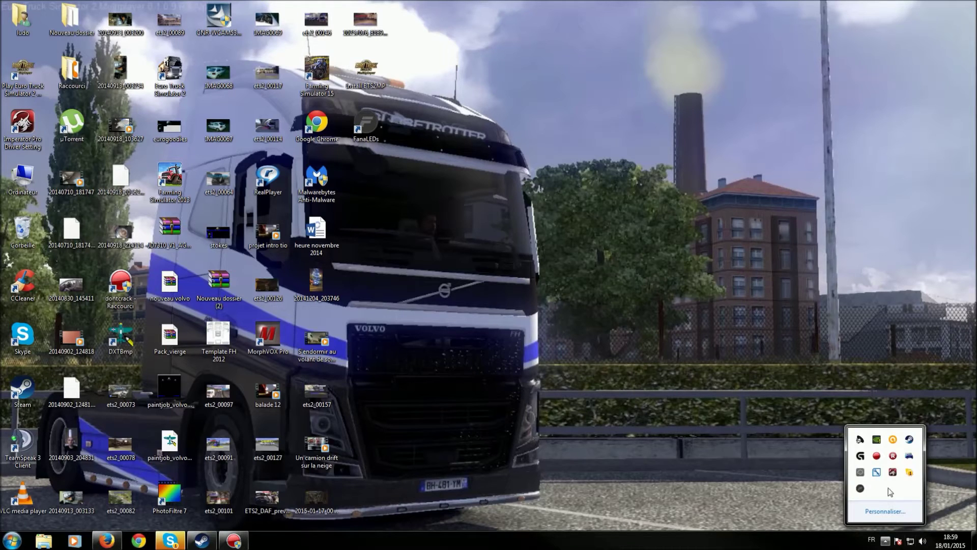
right_click(860, 490)
left_click(866, 437)
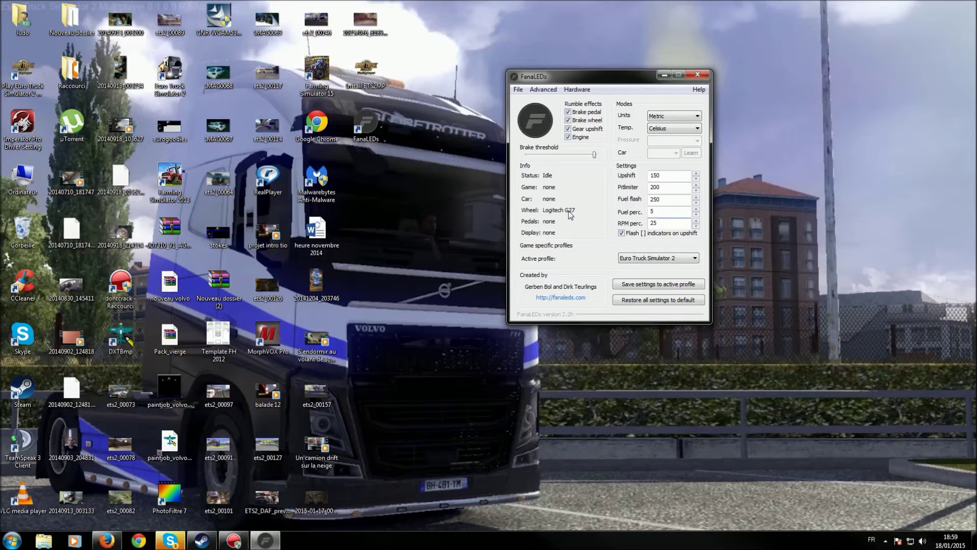
left_click(640, 261)
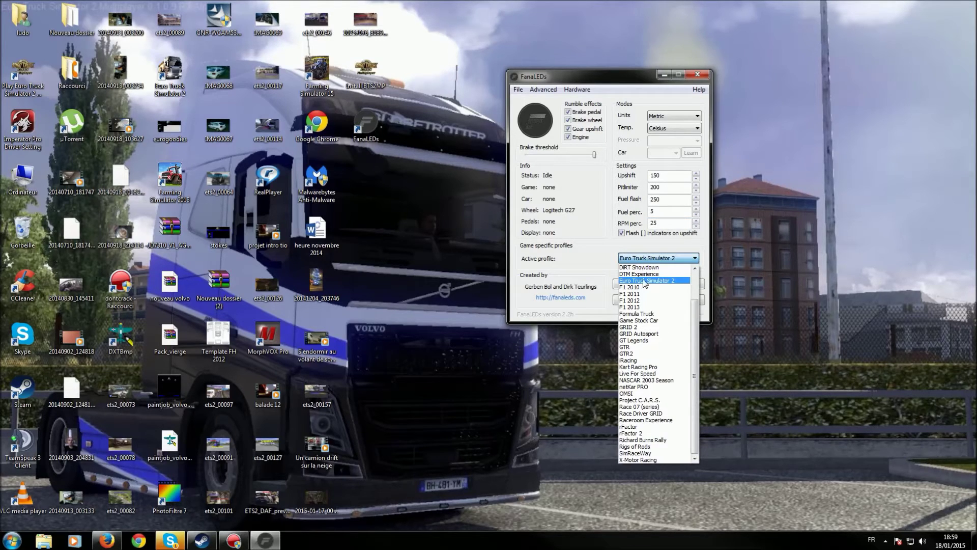
left_click(705, 268)
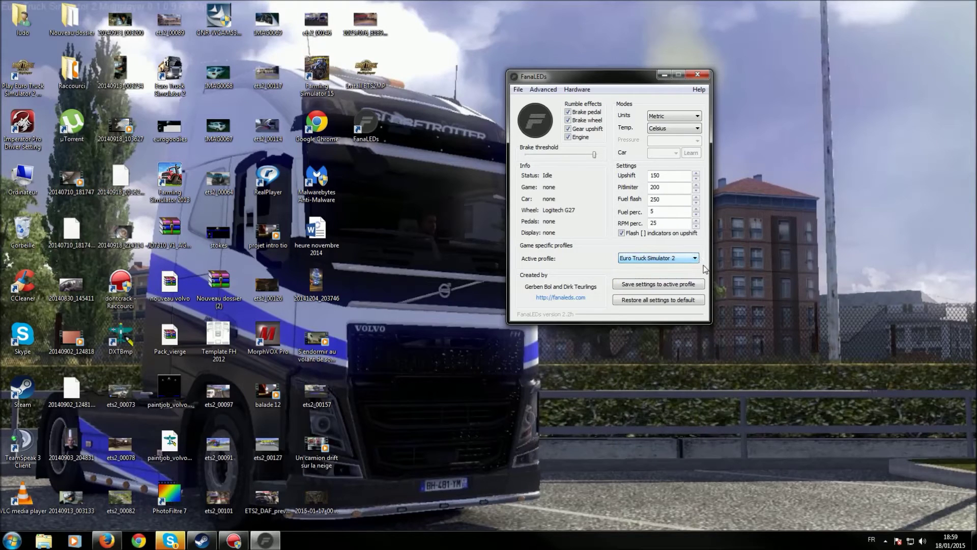
left_click(688, 280)
mouse_move(661, 225)
- Open the advanced car settings in FanaLEDs and review the fields from car name to wheel angle
left_click(549, 90)
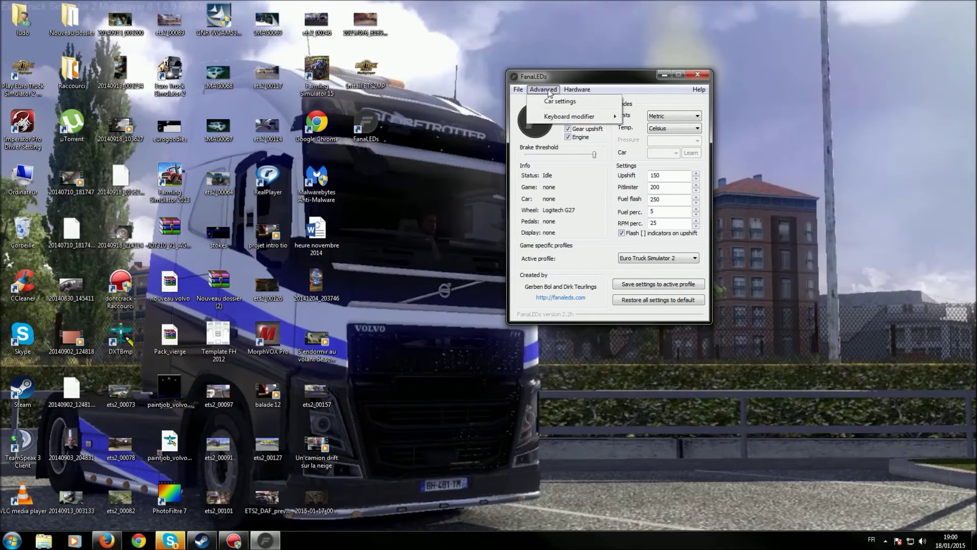
left_click(549, 105)
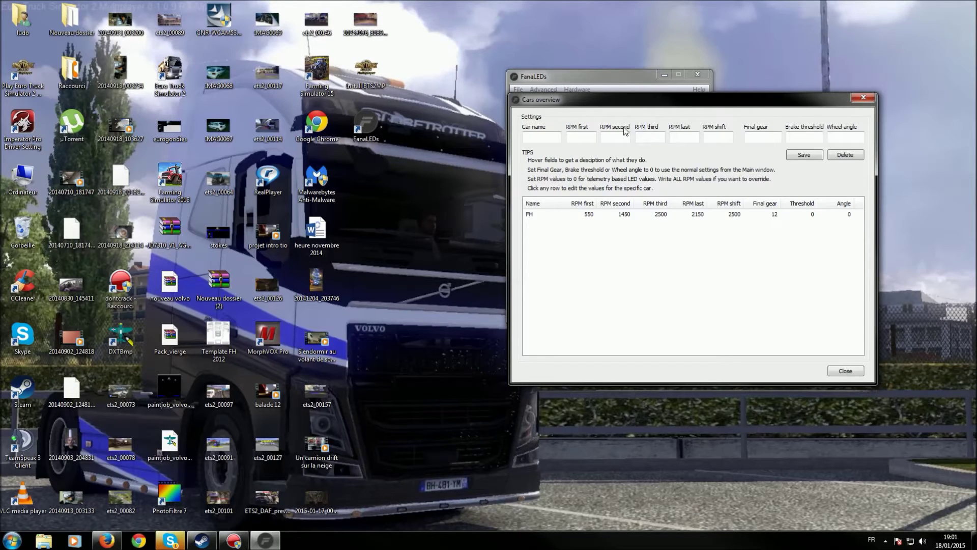
mouse_move(543, 140)
mouse_move(844, 133)
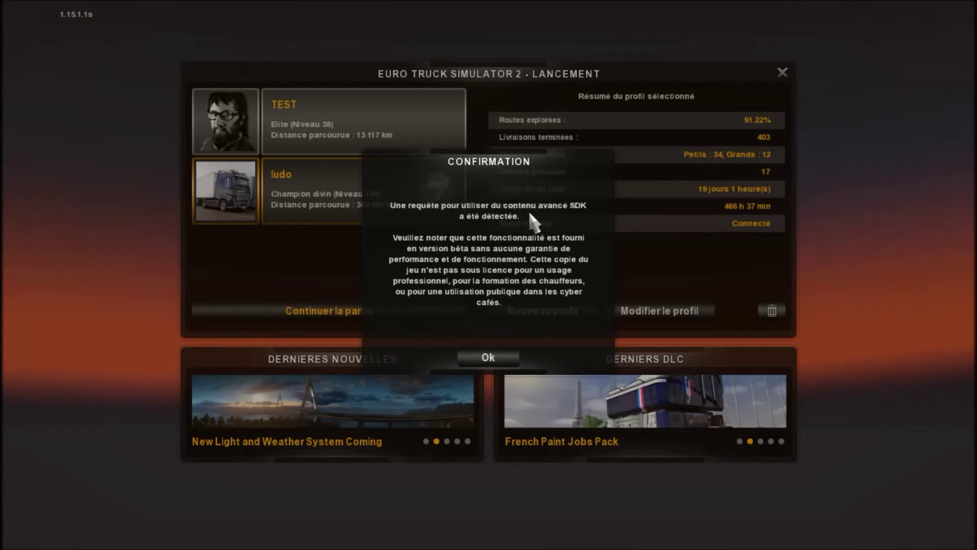
- In Euro Truck Simulator 2, accept the advanced SDK content notice and continue the game with the selected profile
left_click(487, 358)
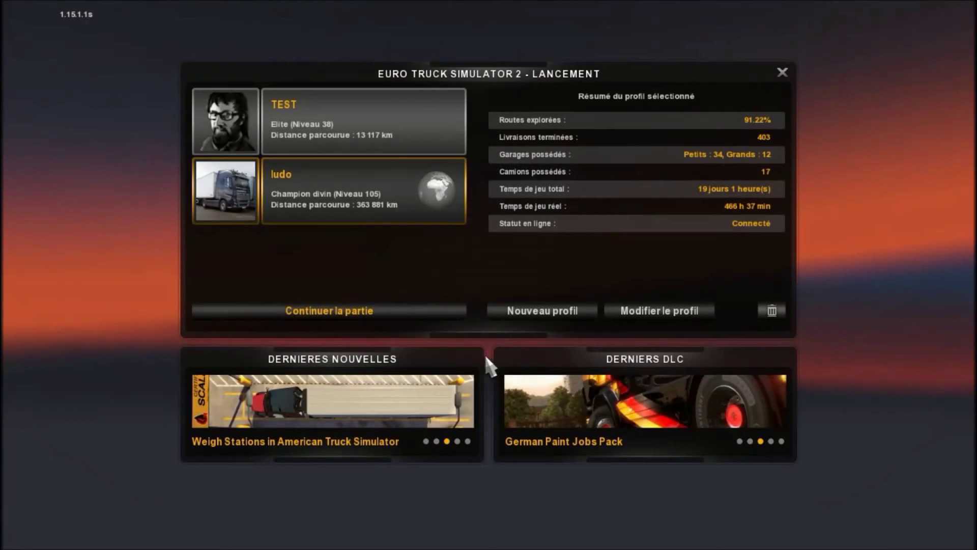
left_click(399, 315)
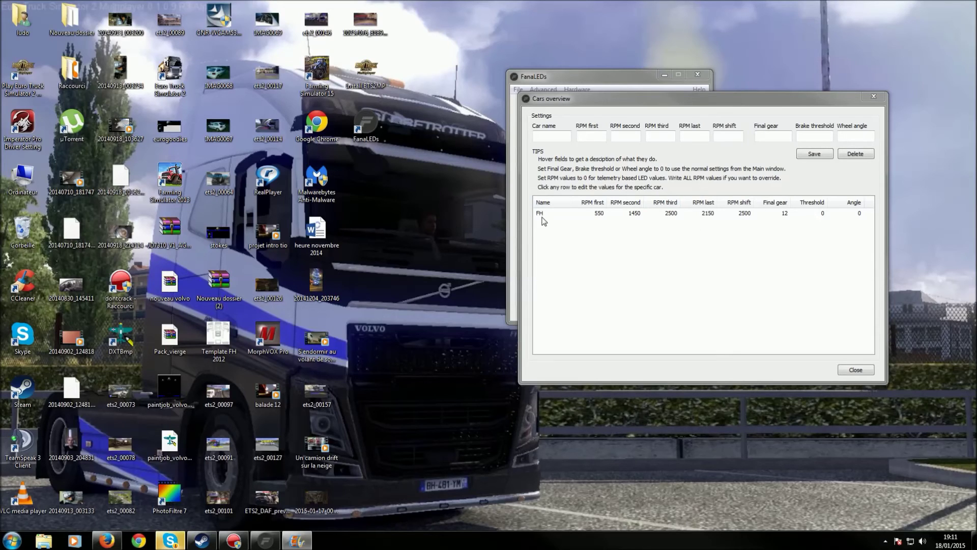
- Back in the FanaLEDs Cars overview, read the descriptions of the car name and RPM fields
mouse_move(549, 136)
mouse_move(668, 133)
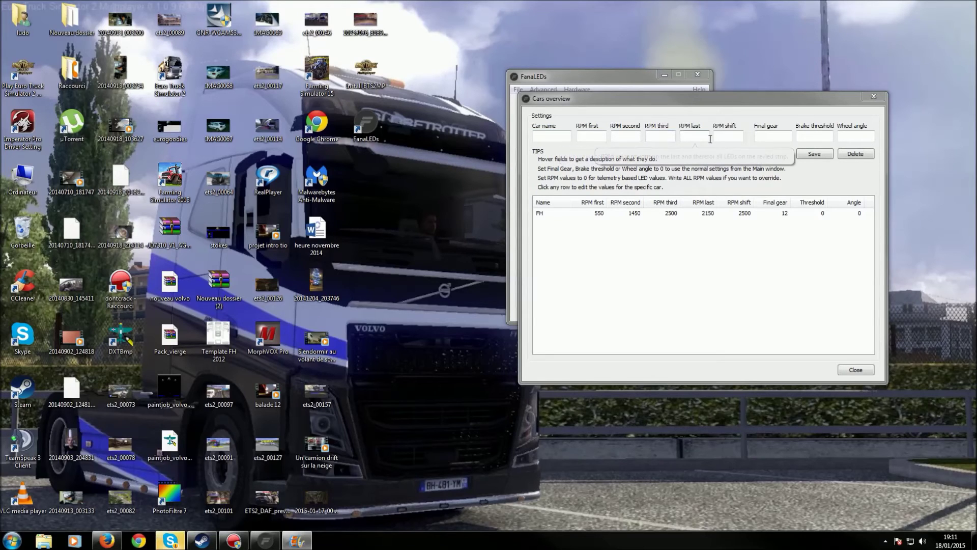